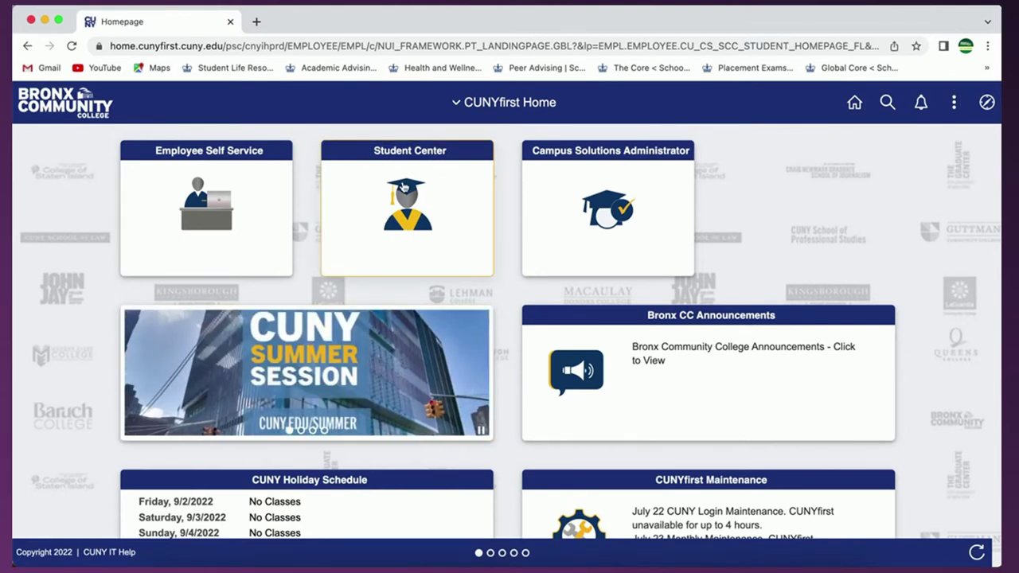
Switch the homepage from CUNYfirst Home to Student Center.
click(458, 103)
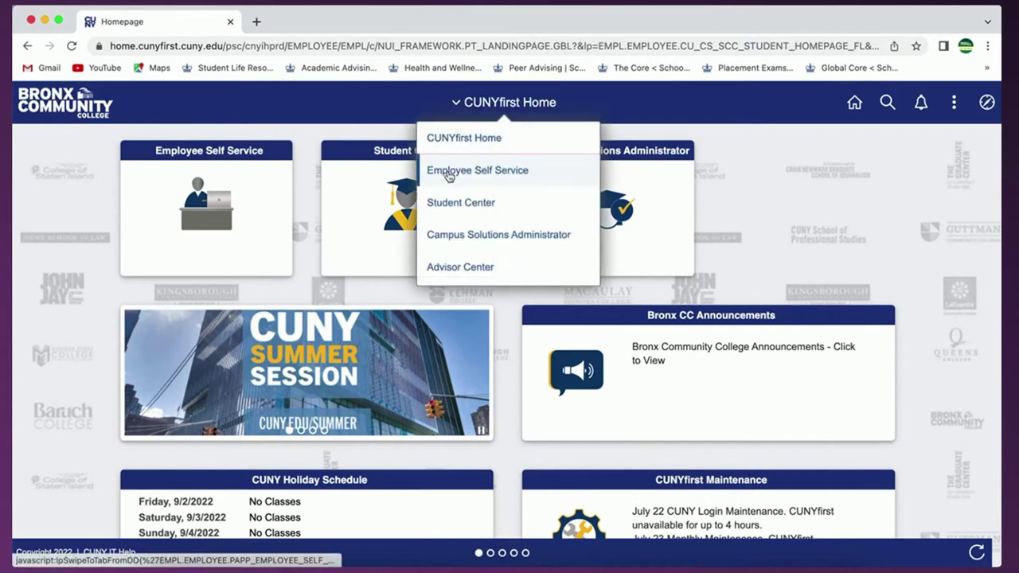
click(467, 203)
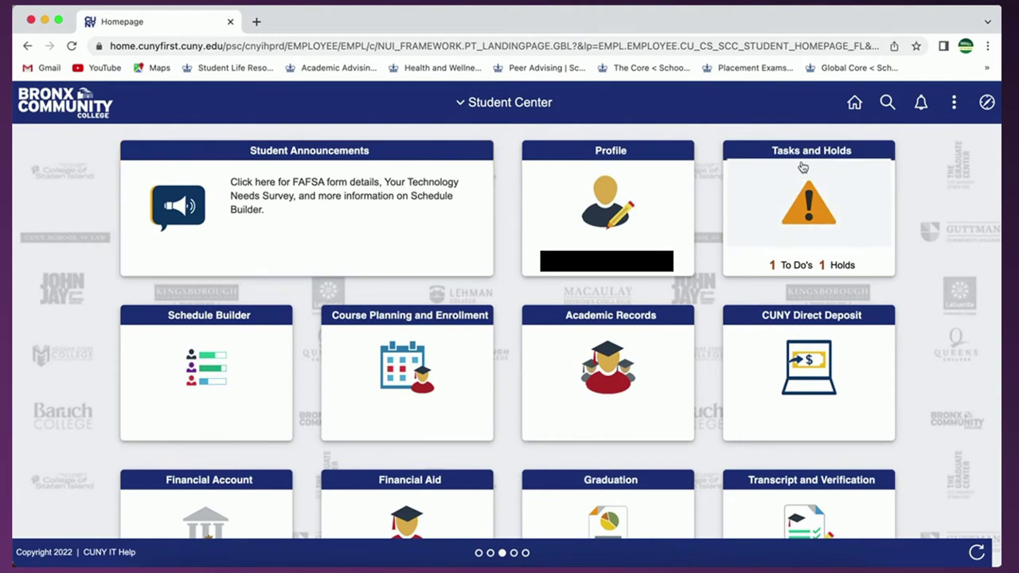
Open Tasks and Holds, view the Academic Advisement Req A hold's details, then close them.
click(803, 168)
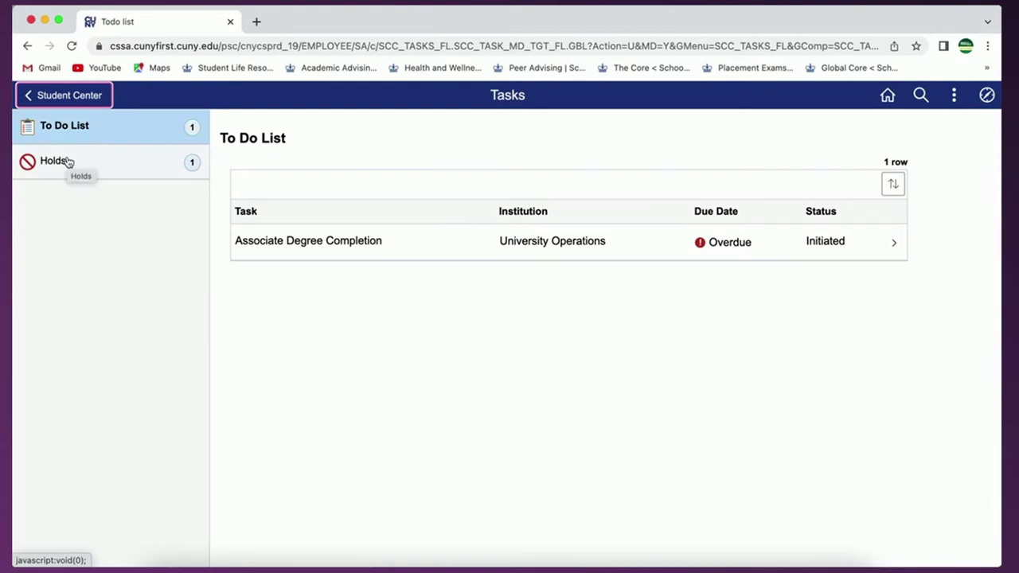
click(69, 163)
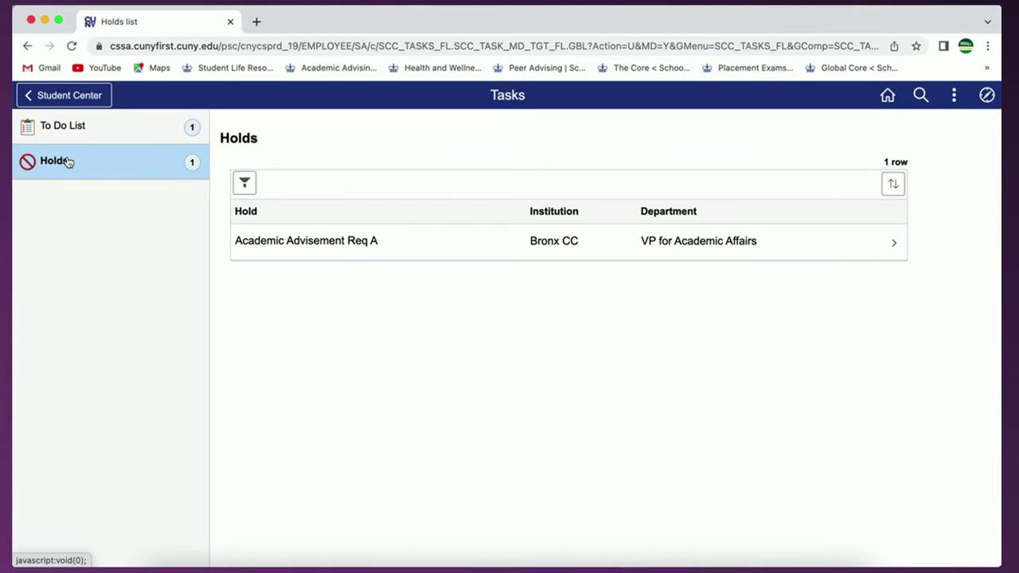
click(278, 243)
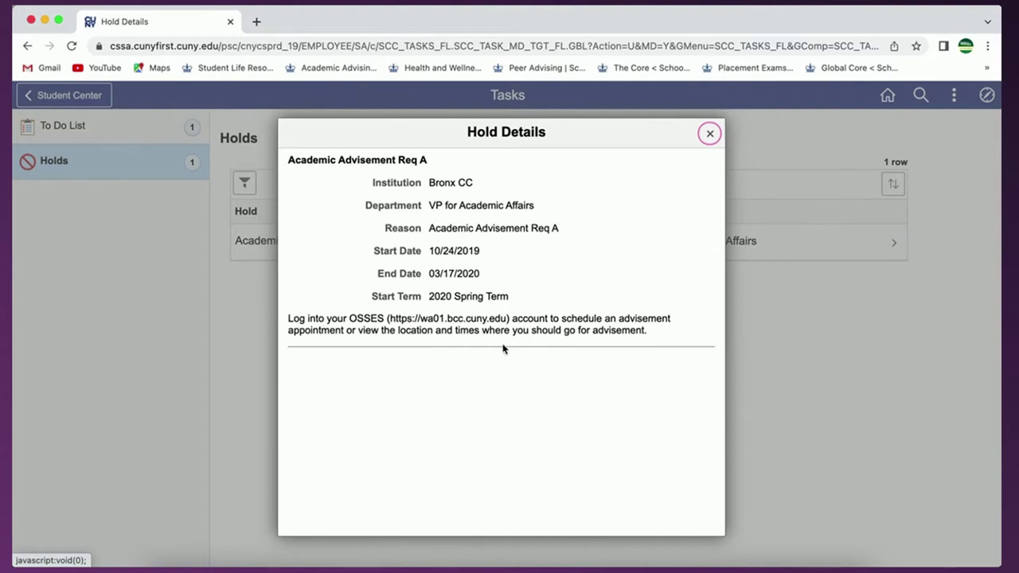
click(711, 134)
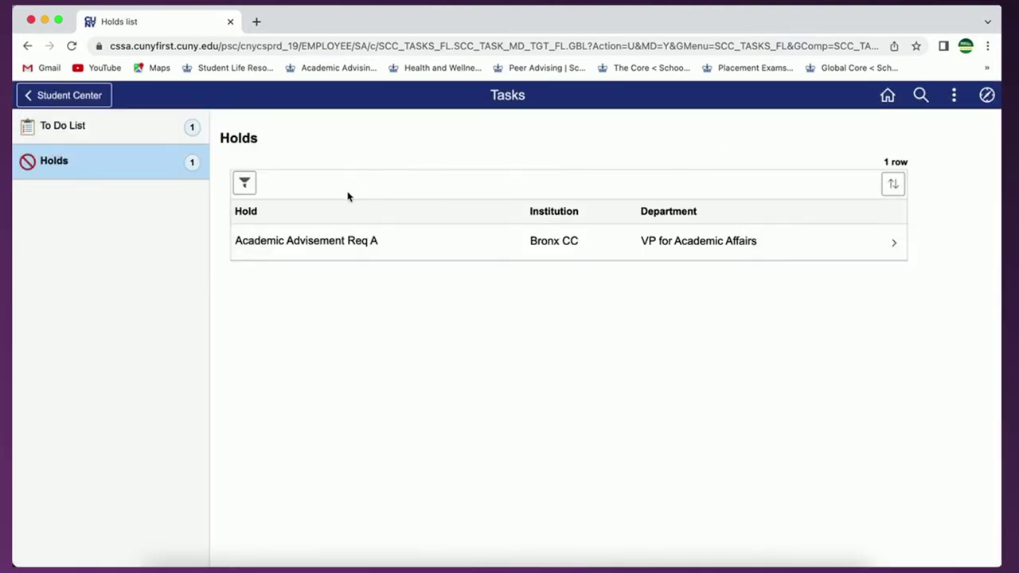
Filter the holds to institution Bronx CC, then go back to Student Center.
click(244, 183)
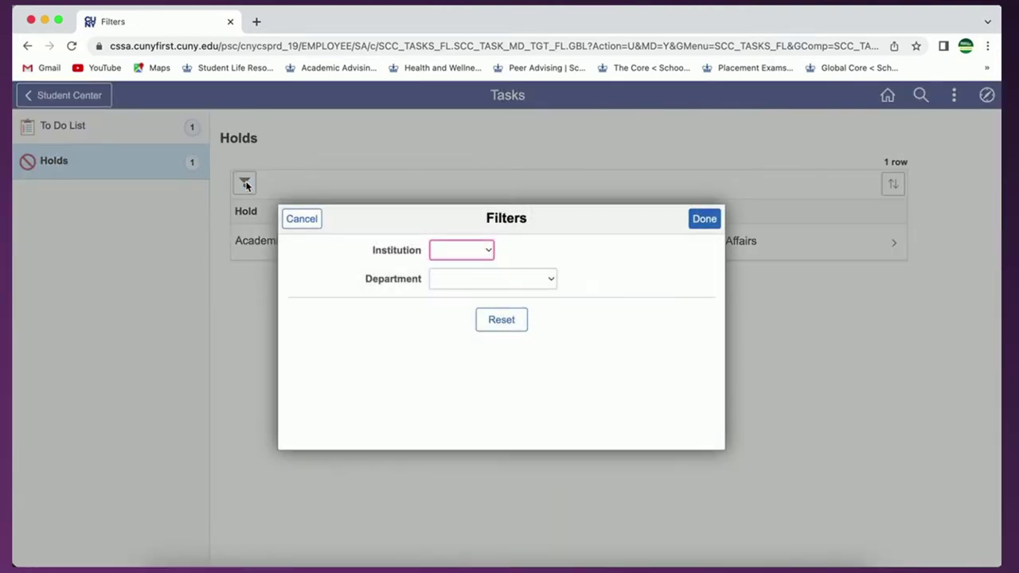
click(449, 252)
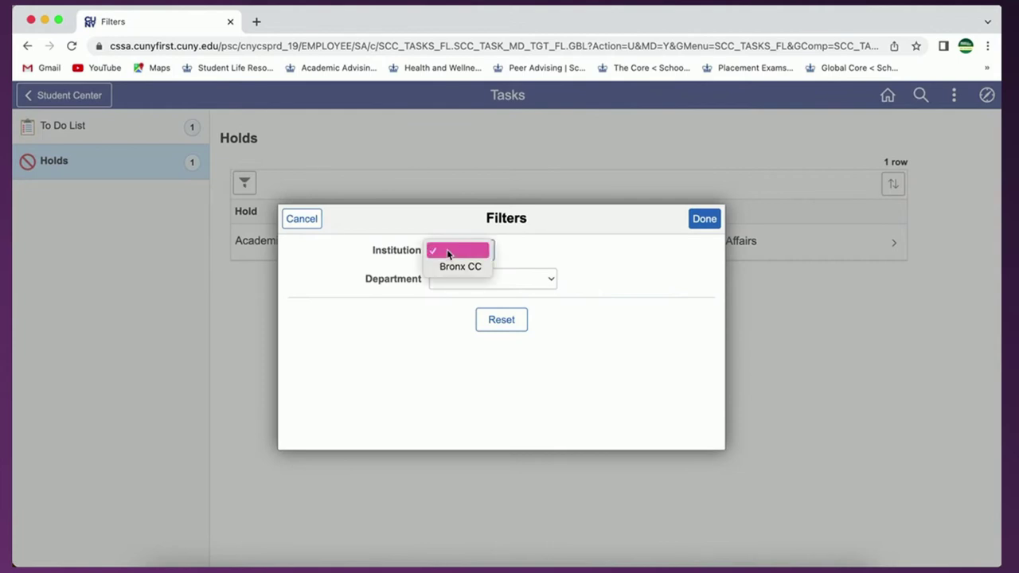
click(453, 267)
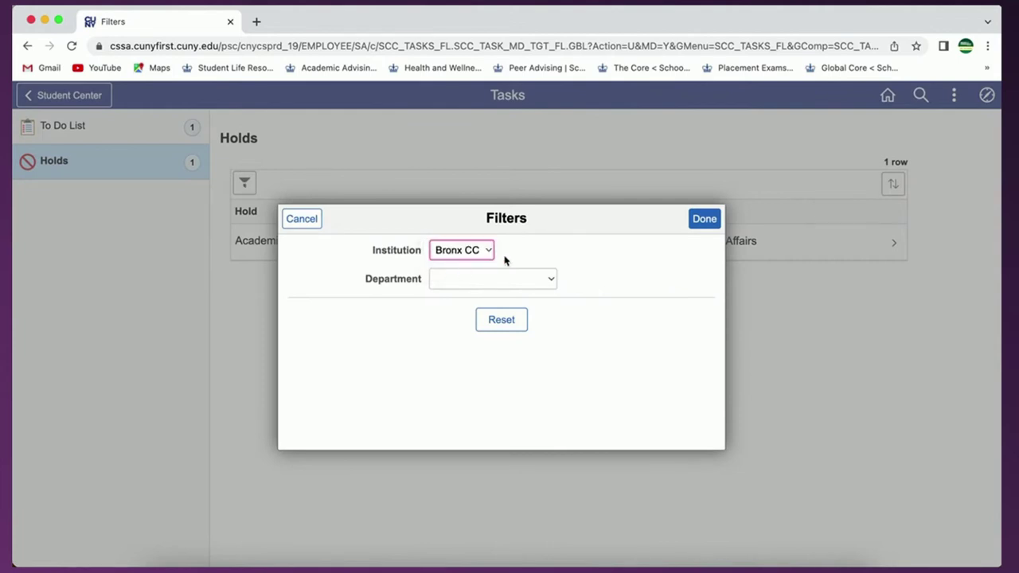
click(701, 223)
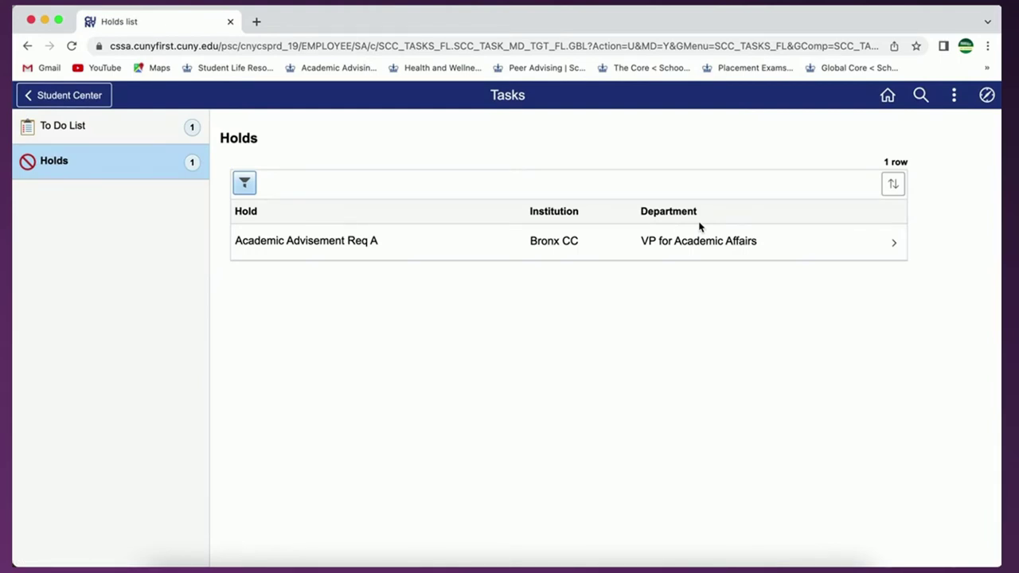
click(79, 100)
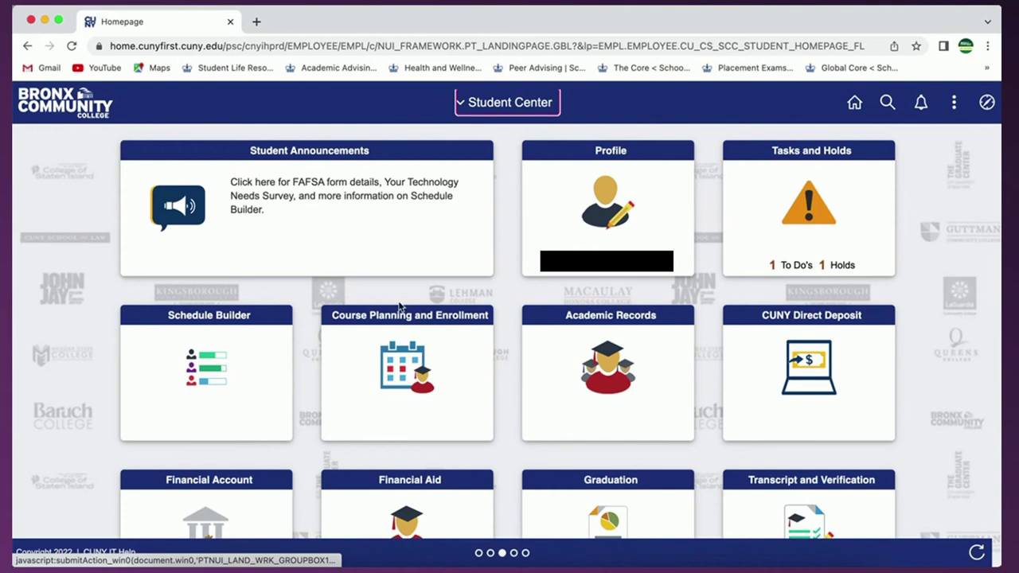
Open Course Planning and Enrollment and view the Enrollment Dates page.
click(410, 317)
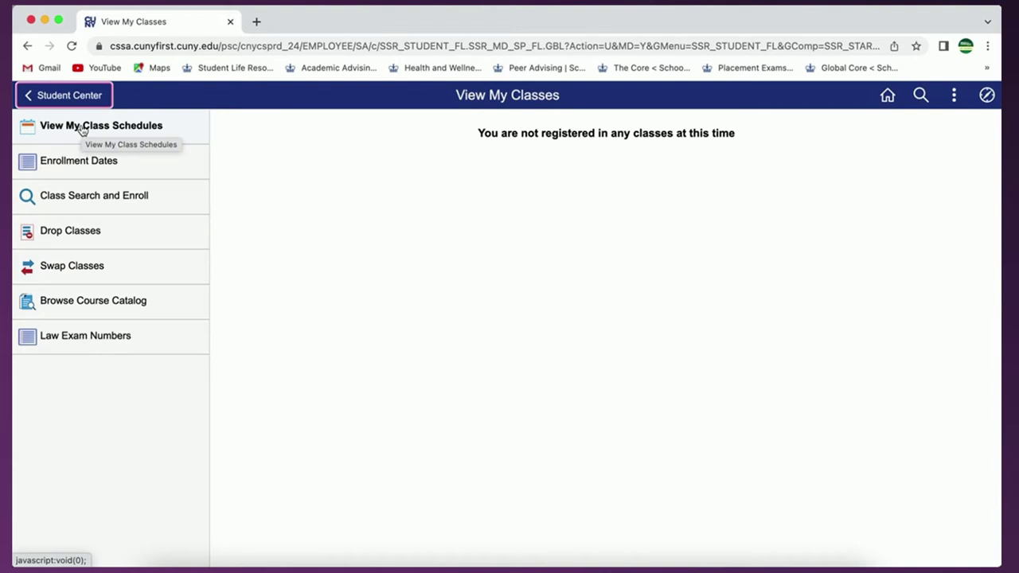
click(76, 163)
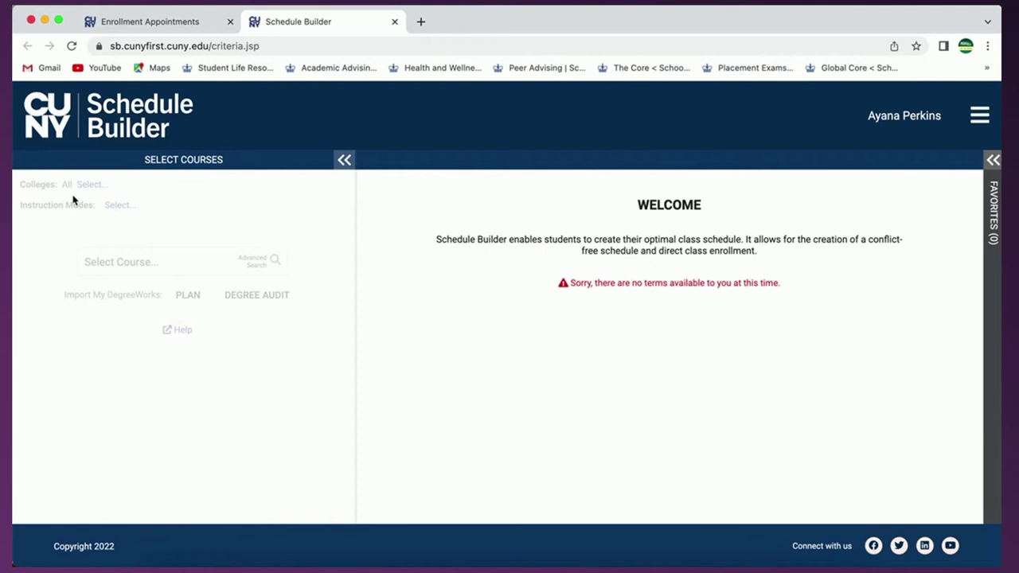
Close the Schedule Builder tab to return to Enrollment Appointments.
click(395, 21)
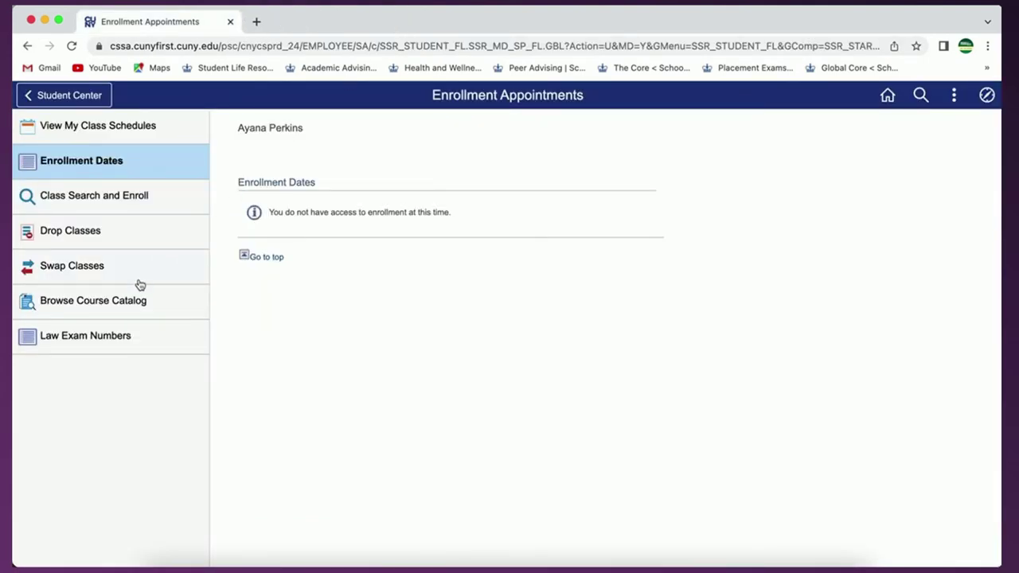
Look through the Browse Course Catalog list of CUNY colleges, then return to Student Center.
click(85, 308)
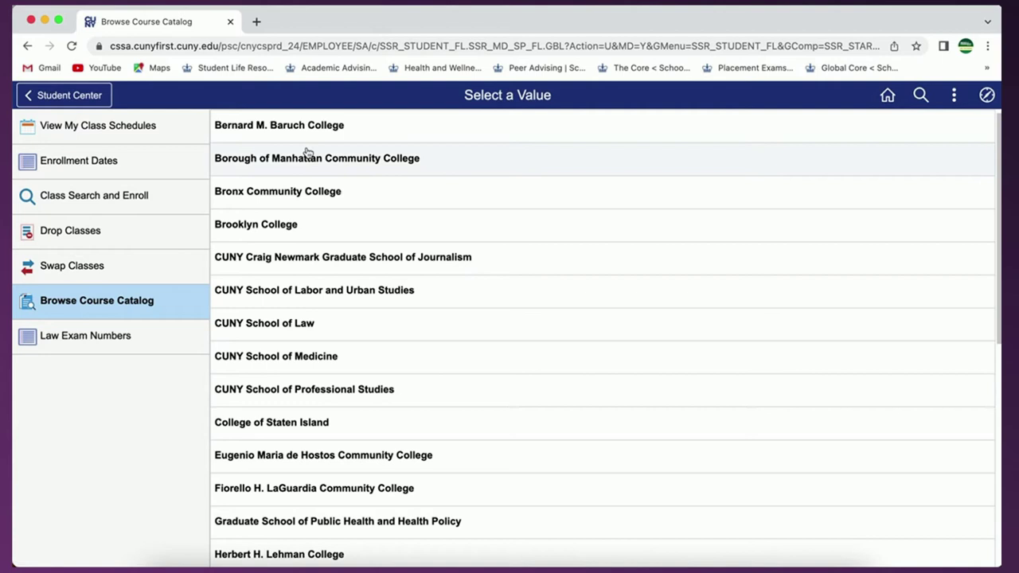
scroll(337, 284, down, 1)
scroll(338, 284, down, 3)
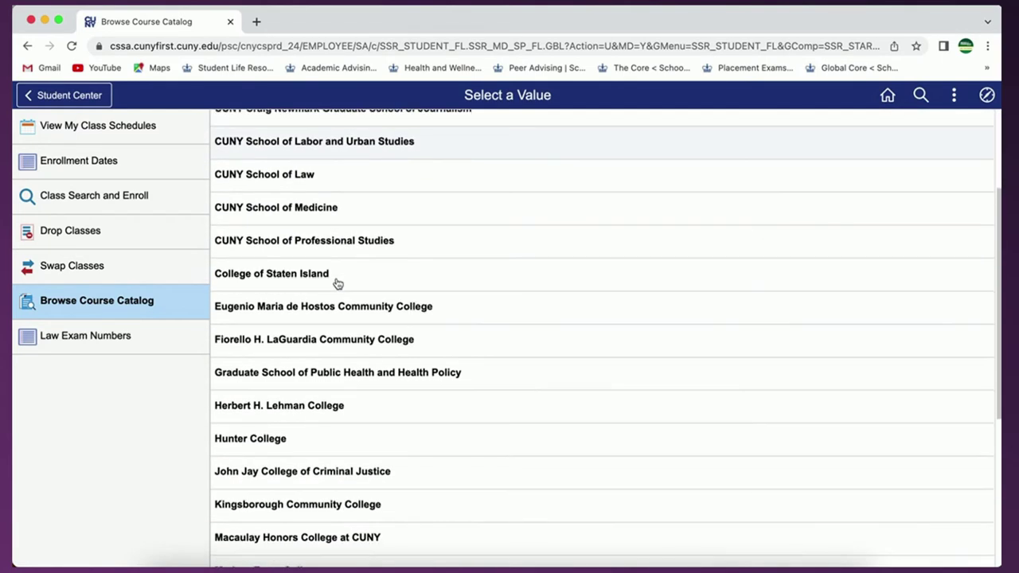
scroll(338, 284, up, 4)
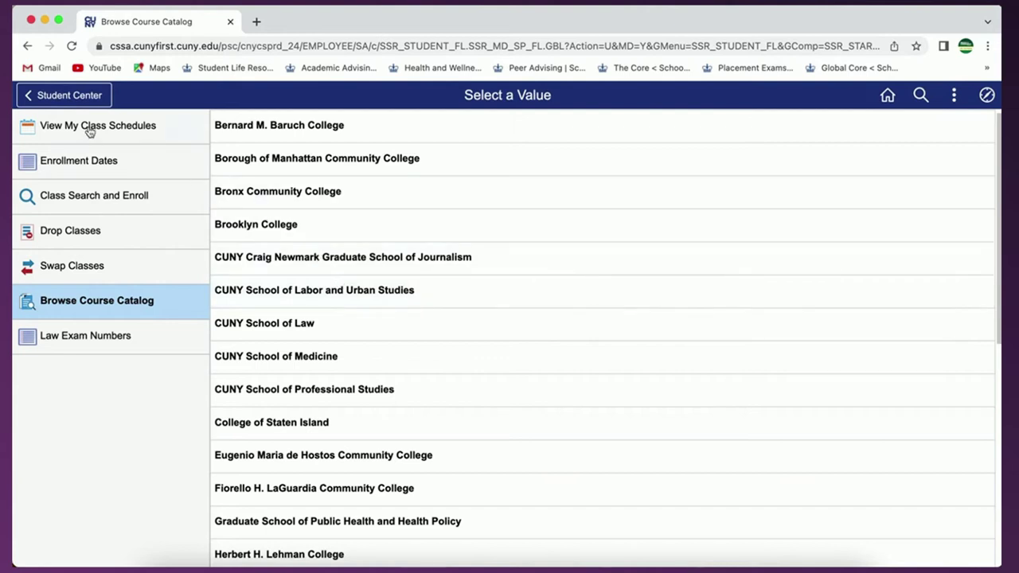
click(63, 96)
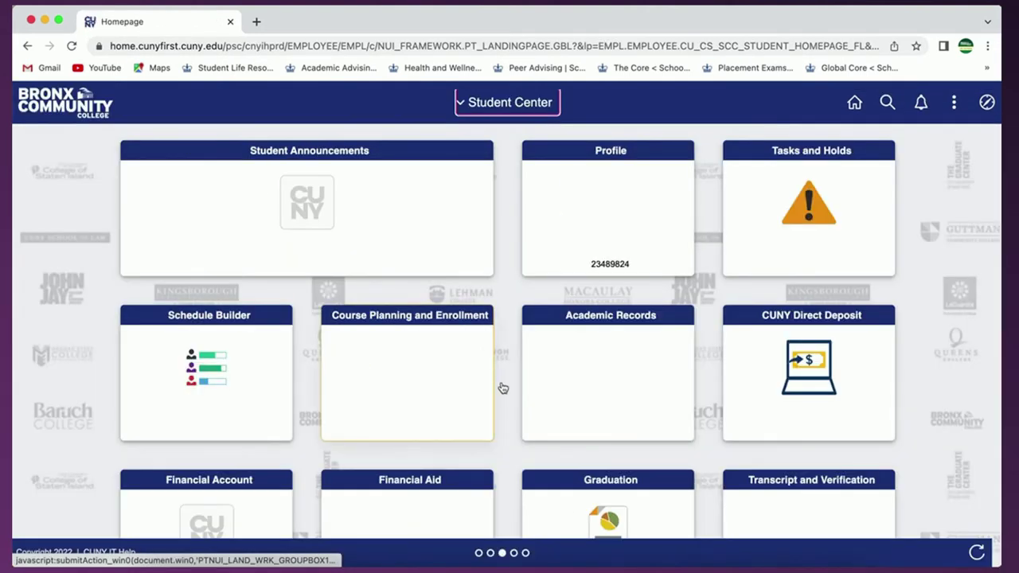
Open Transcript and Verification and view Bronx Community College's unofficial transcript.
scroll(516, 412, down, 2)
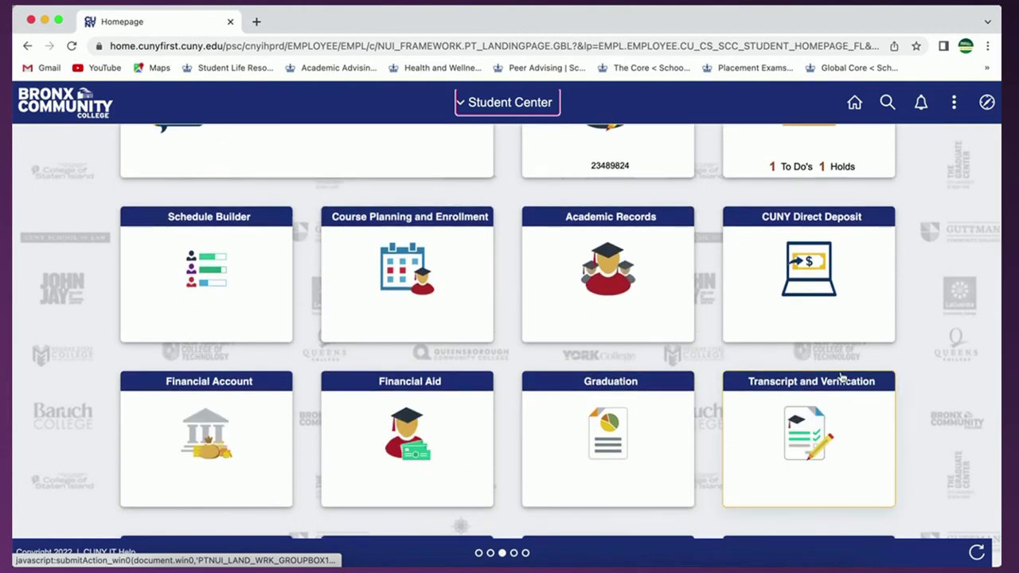
click(808, 388)
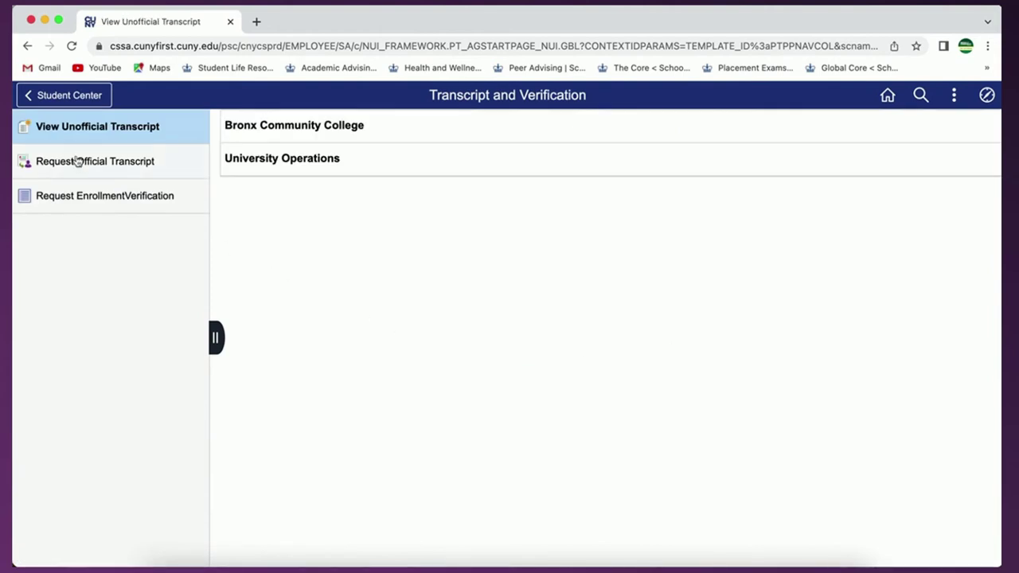
click(114, 129)
click(268, 129)
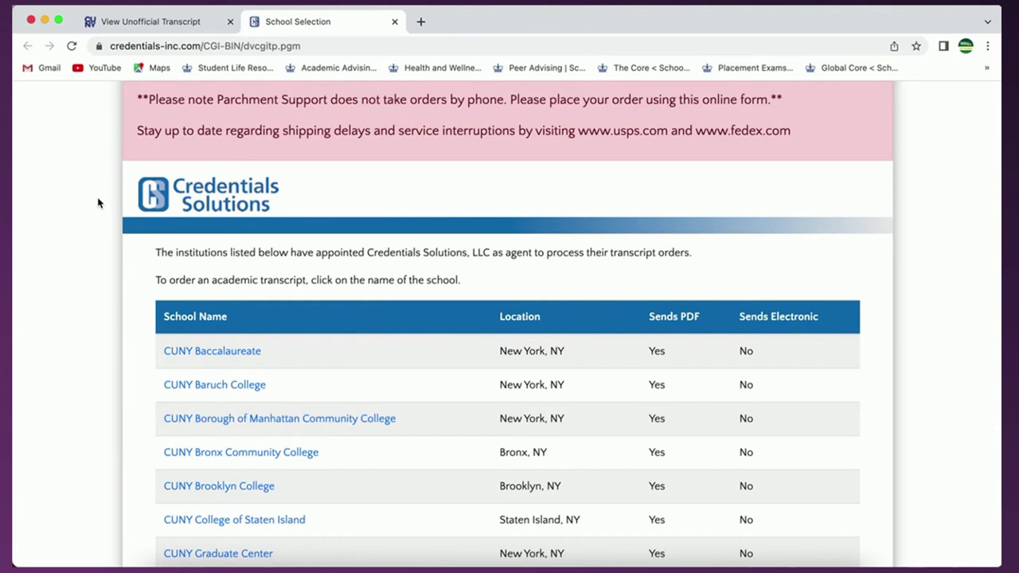
Select CUNY Bronx Community College and scroll to its PDF and paper transcript order options.
scroll(136, 328, down, 3)
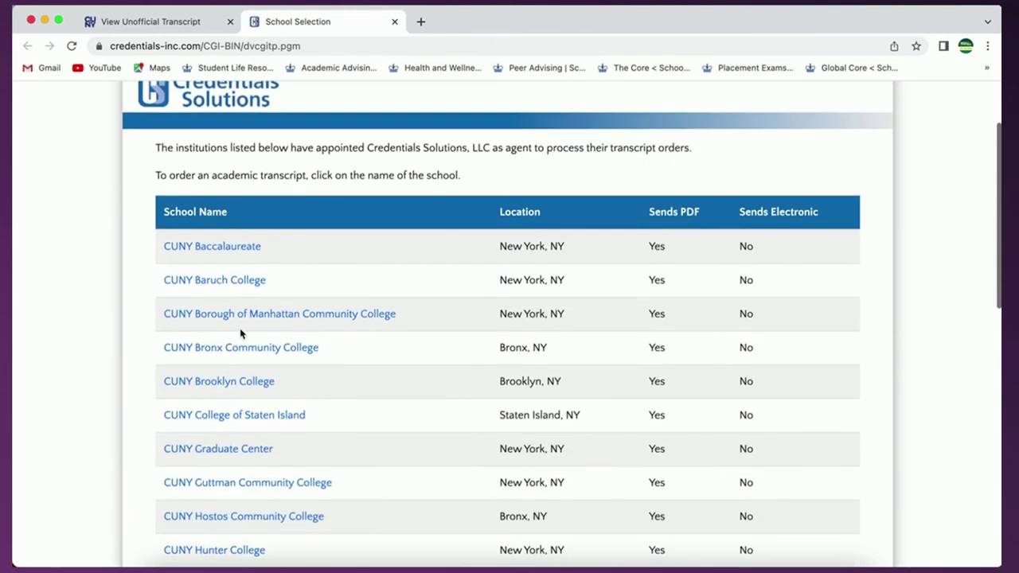
click(213, 351)
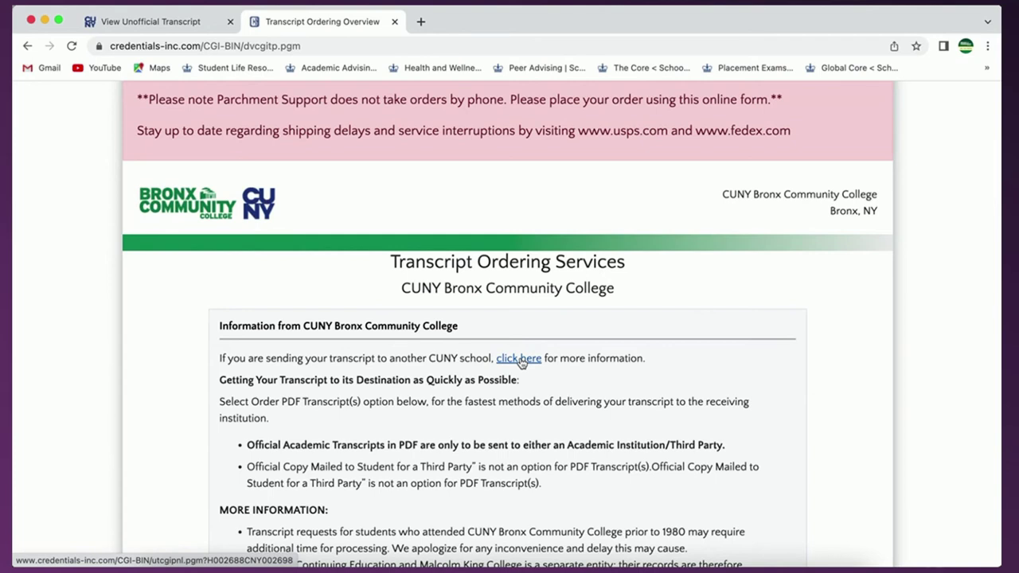
scroll(535, 444, down, 3)
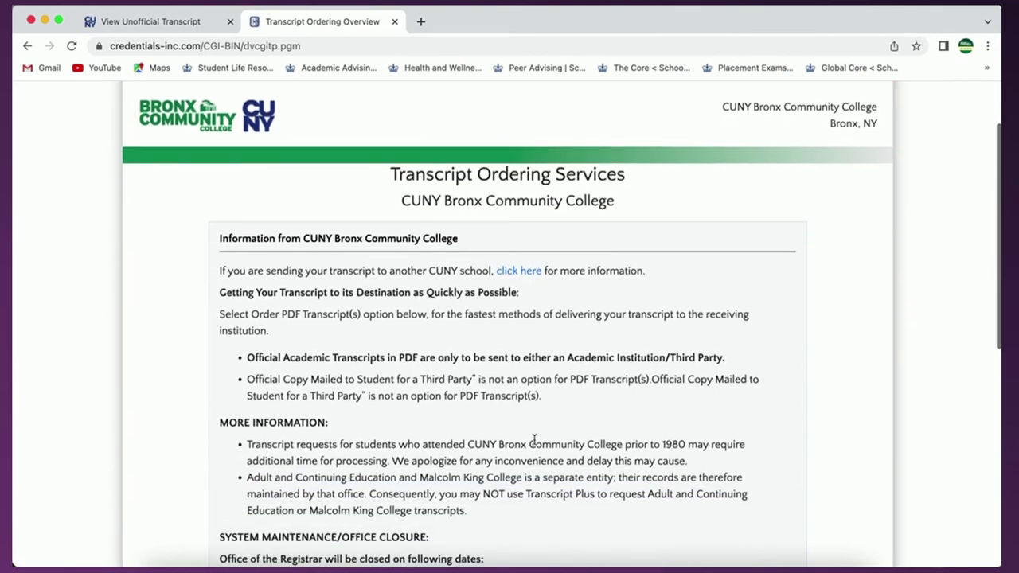
scroll(535, 444, down, 3)
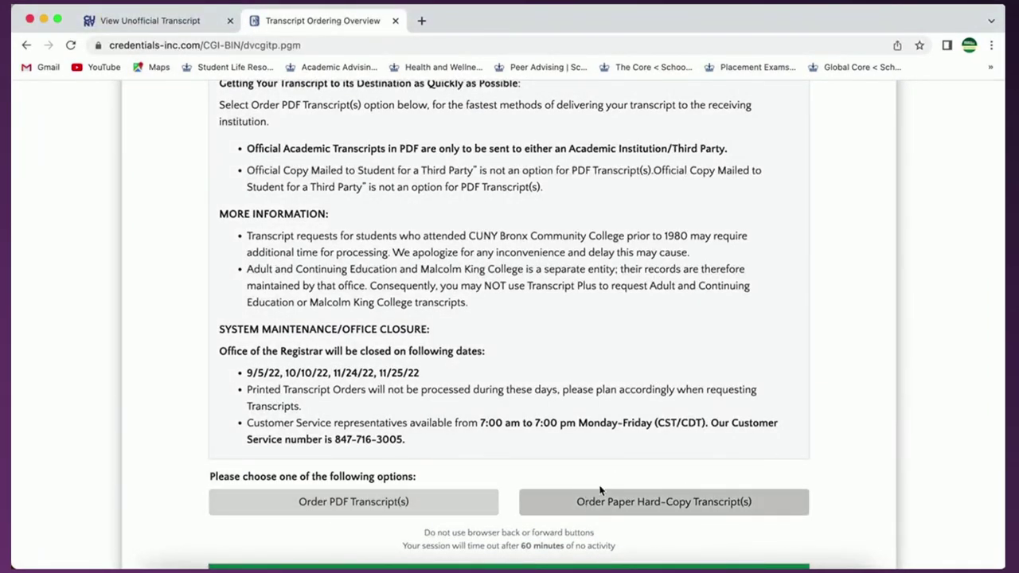
scroll(524, 521, down, 2)
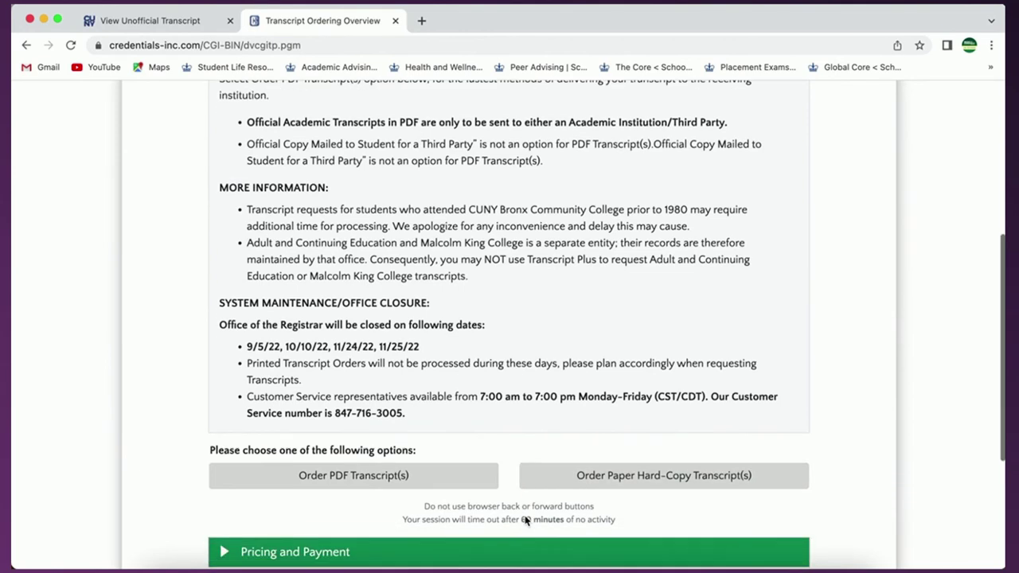
scroll(525, 521, up, 2)
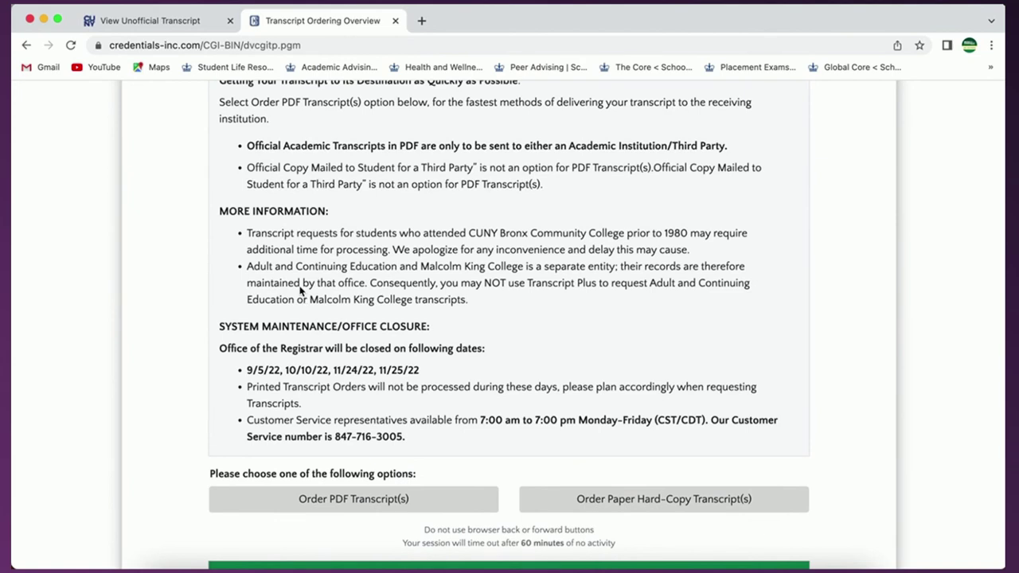
Open Request Enrollment Verification, keep Allow to Print from My Browser, then return to Student Center.
click(166, 22)
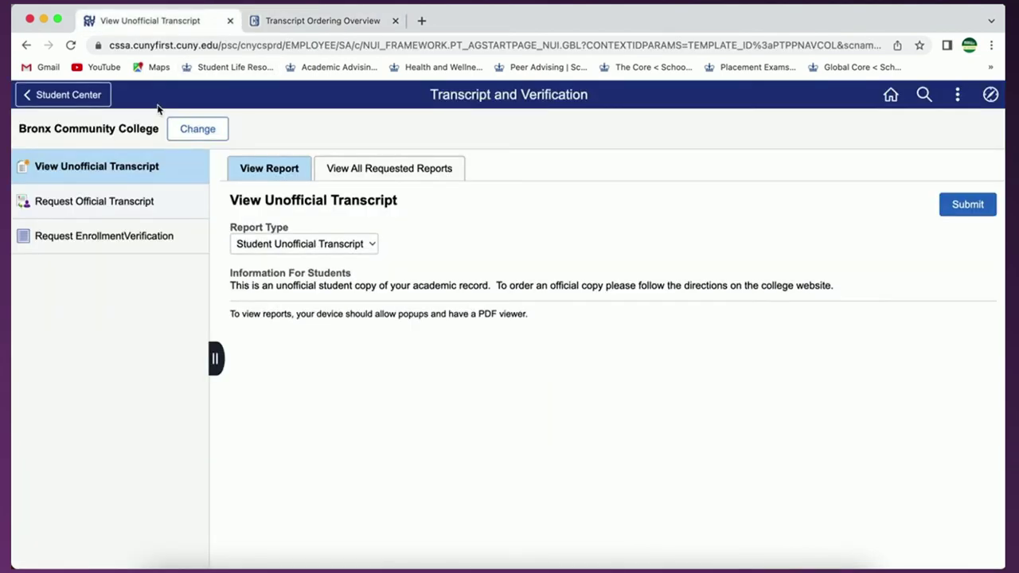
click(89, 237)
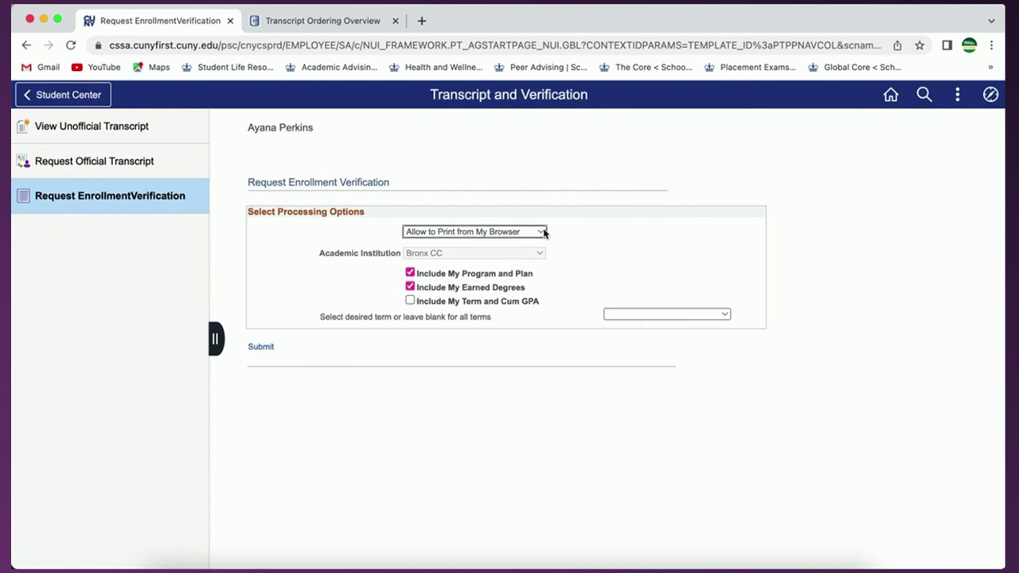
click(544, 231)
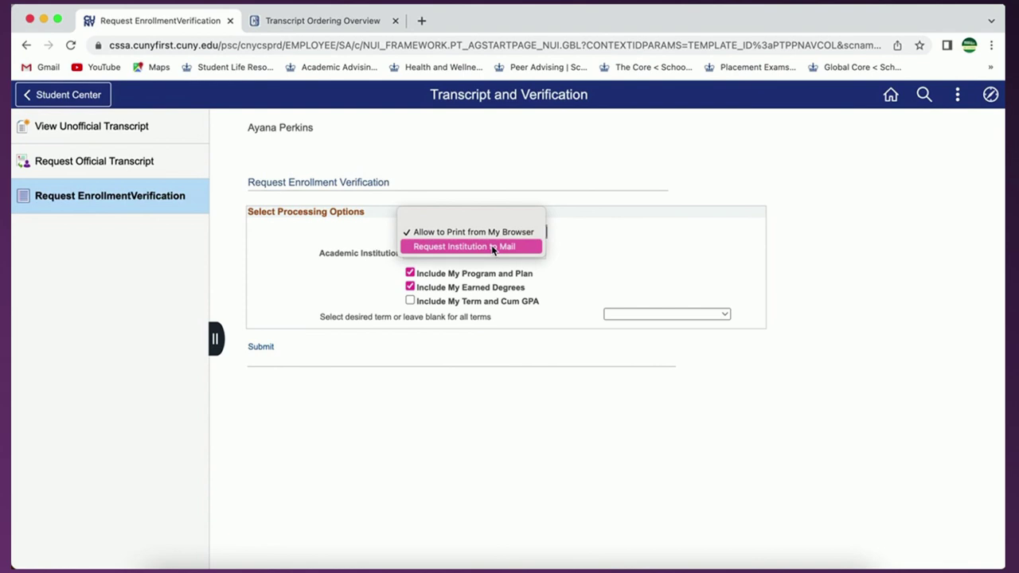
click(535, 232)
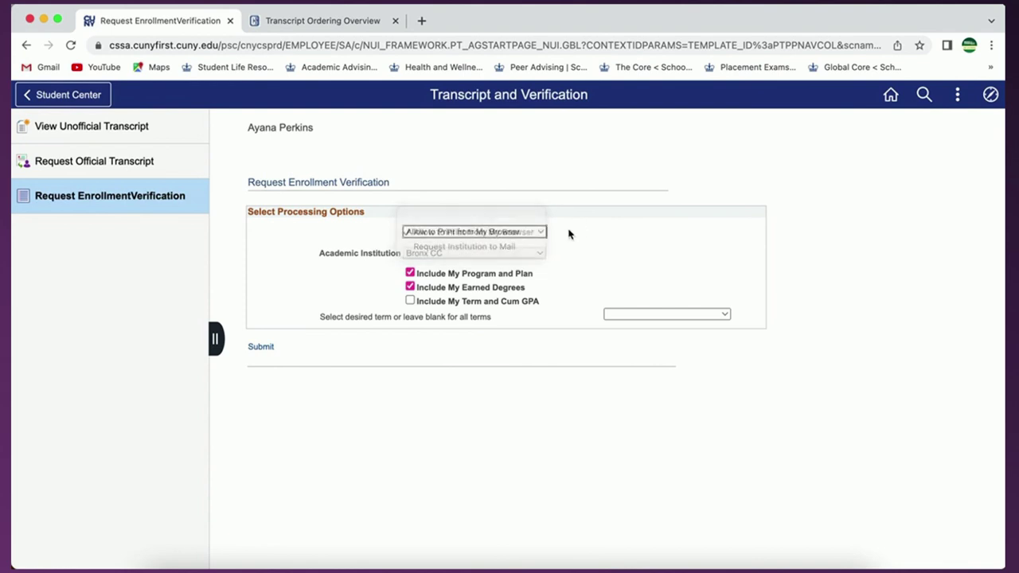
click(106, 99)
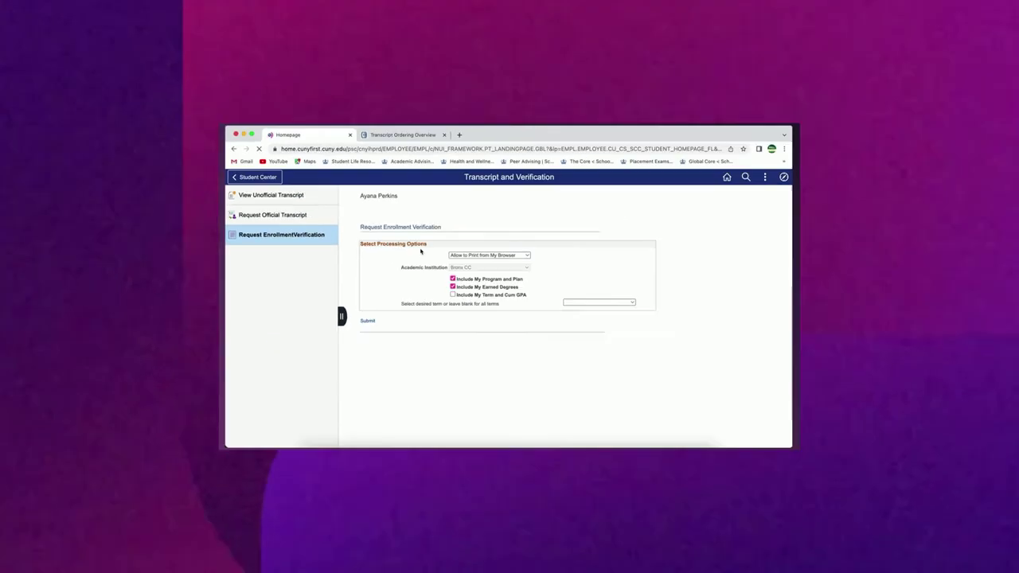